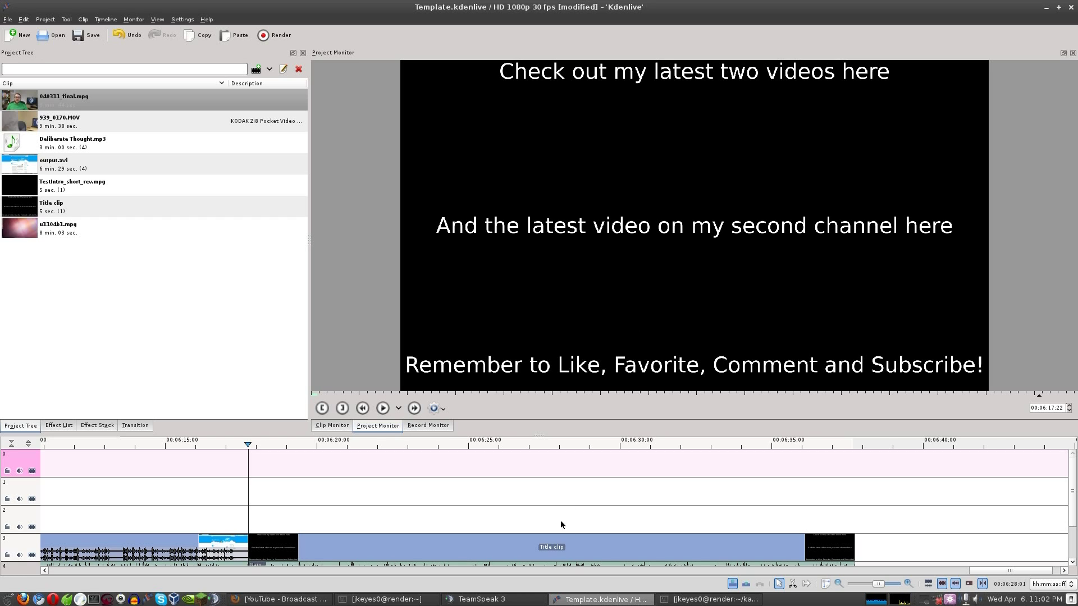
- Inspect the title clip's text lines in the title editor and close it unchanged
double_click(28, 206)
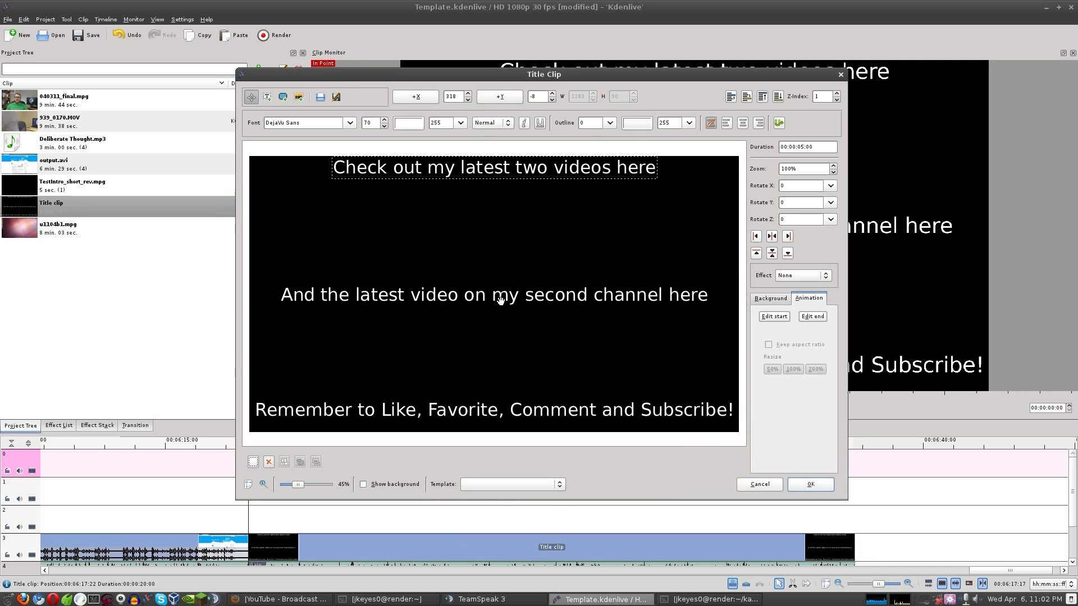
left_click(500, 297)
left_click(494, 414)
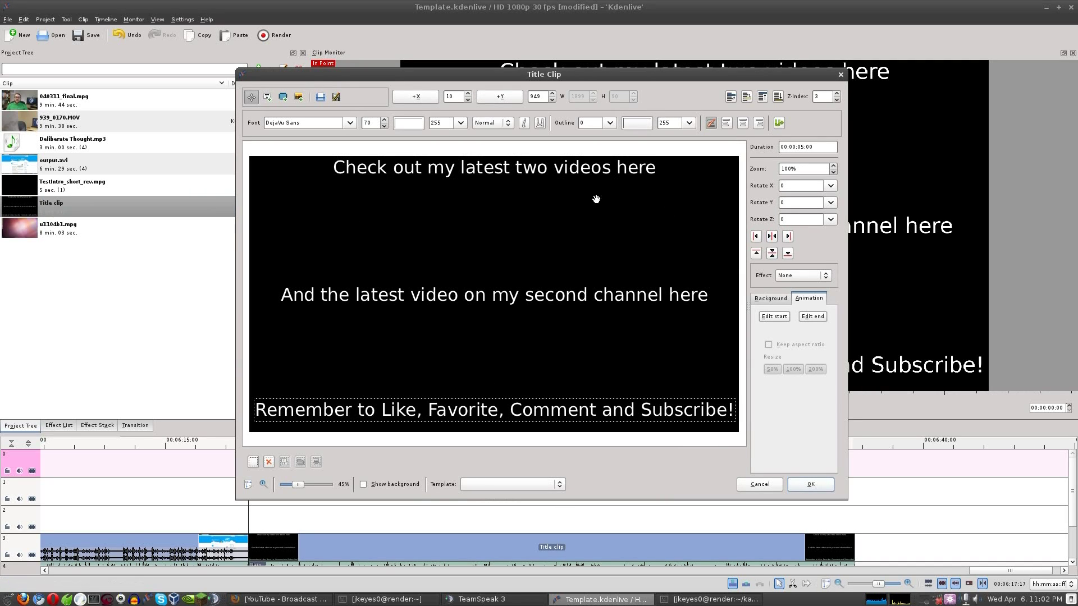
left_click(759, 484)
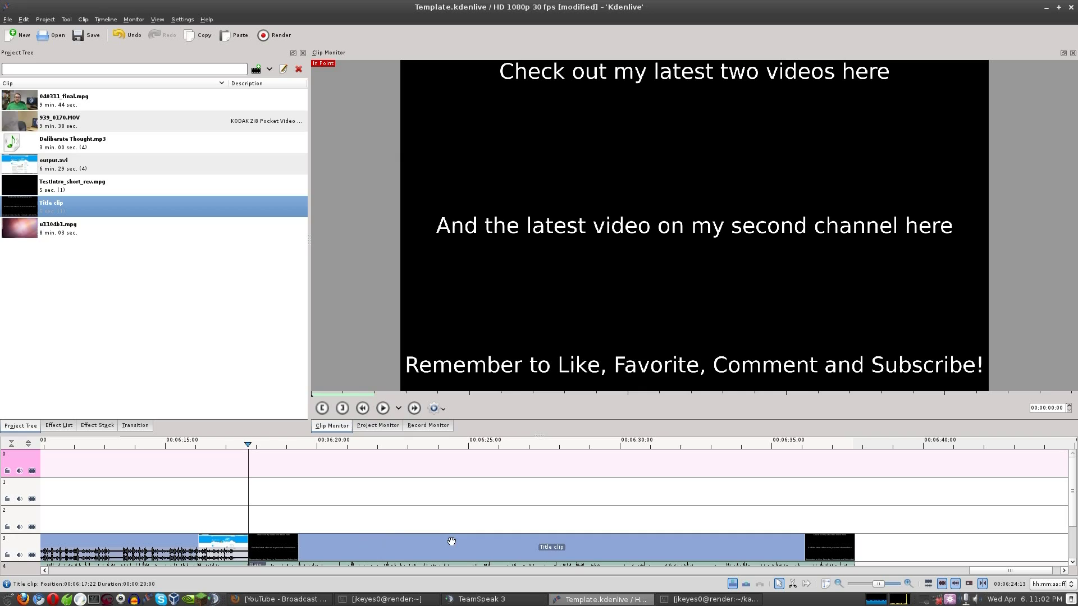
- Mark an in point in 939_0170.MOV and place it on track 2 above the title clip
left_click(379, 543)
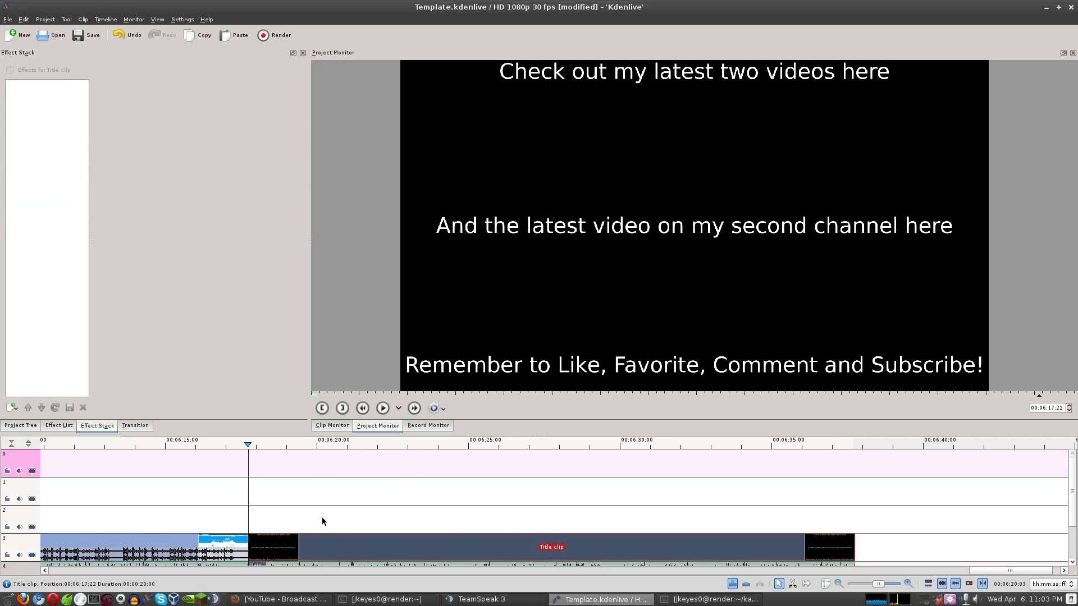
left_click(25, 426)
left_click(54, 228)
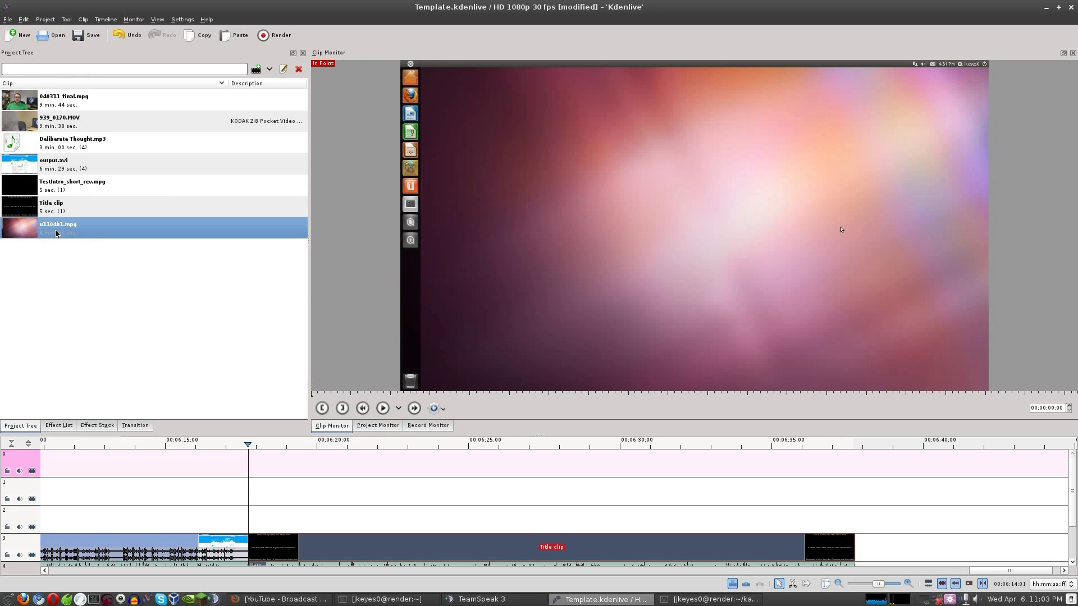
left_click(50, 119)
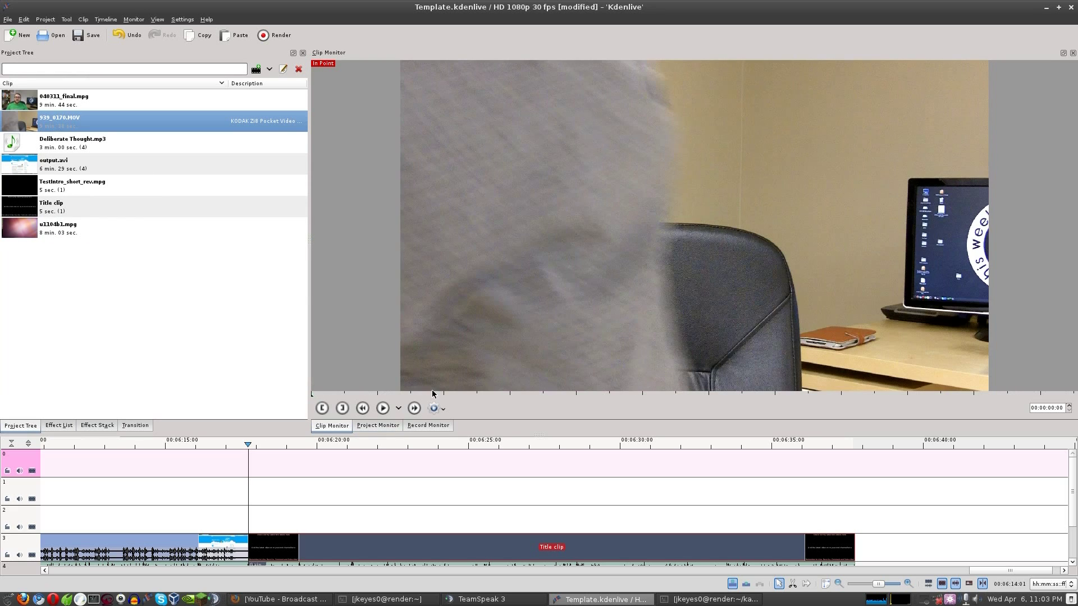
left_click(382, 408)
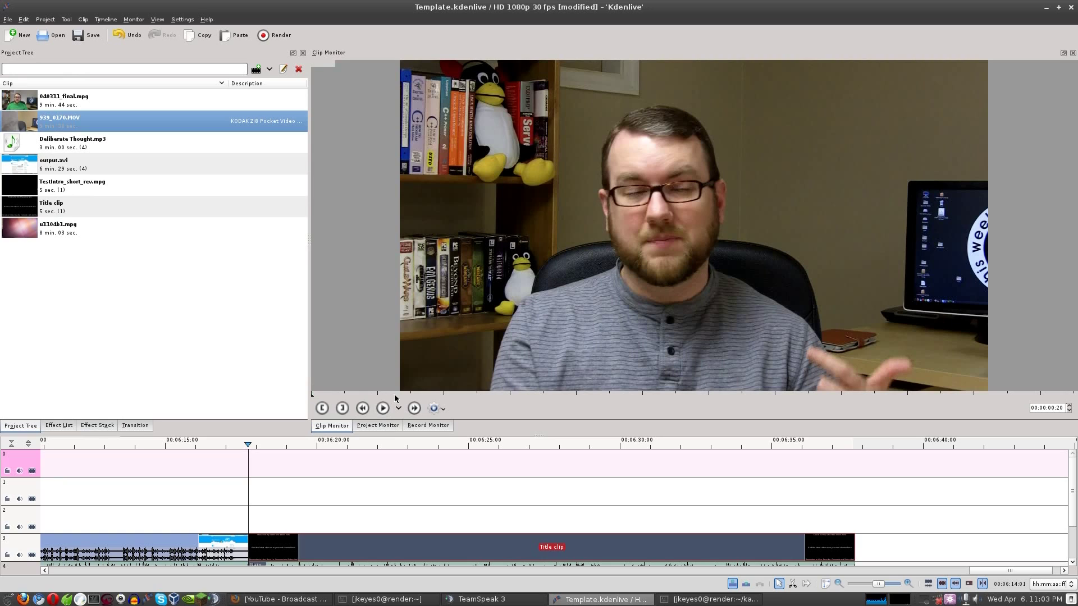
left_click(395, 393)
left_click(321, 408)
left_click_drag(454, 298, 852, 521)
left_click(296, 523)
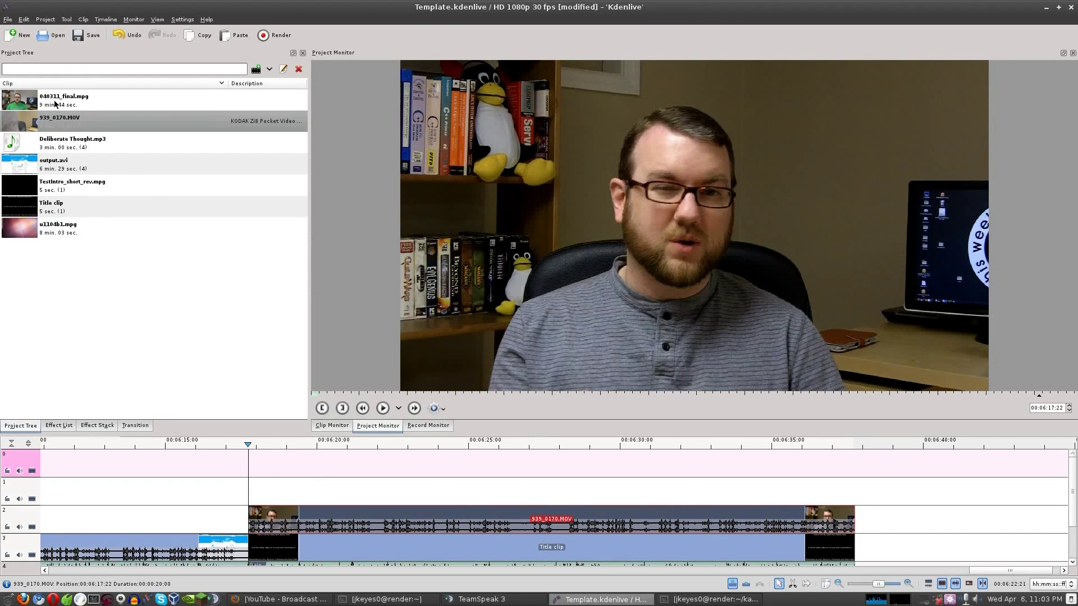
- Mark u1104b1.mpg's in point at 00:00:47:12 and place it on track 1 at the title's start
left_click(46, 236)
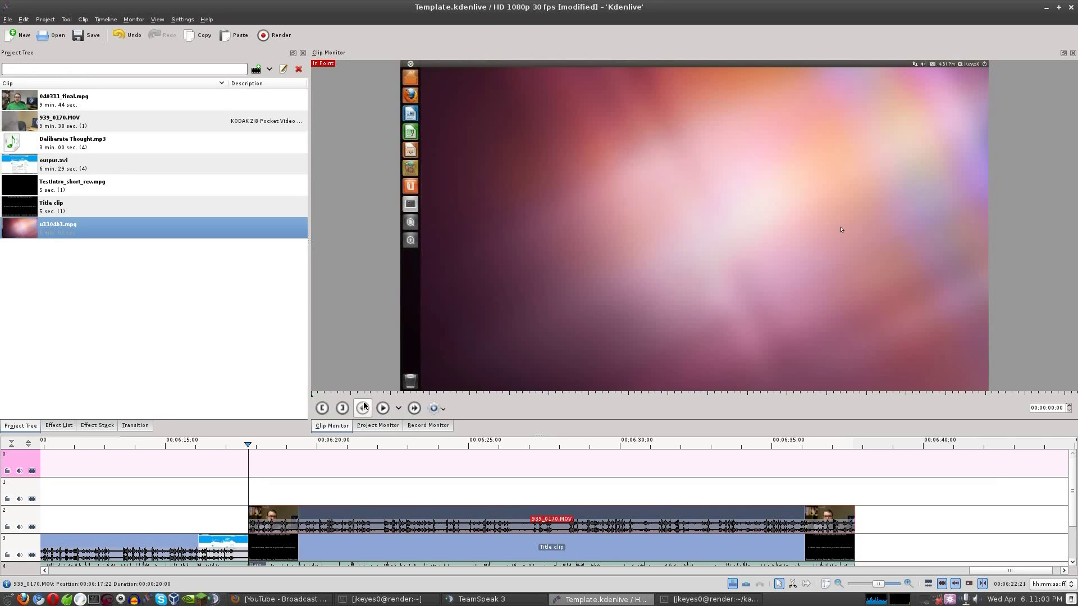
left_click(385, 395)
left_click(341, 408)
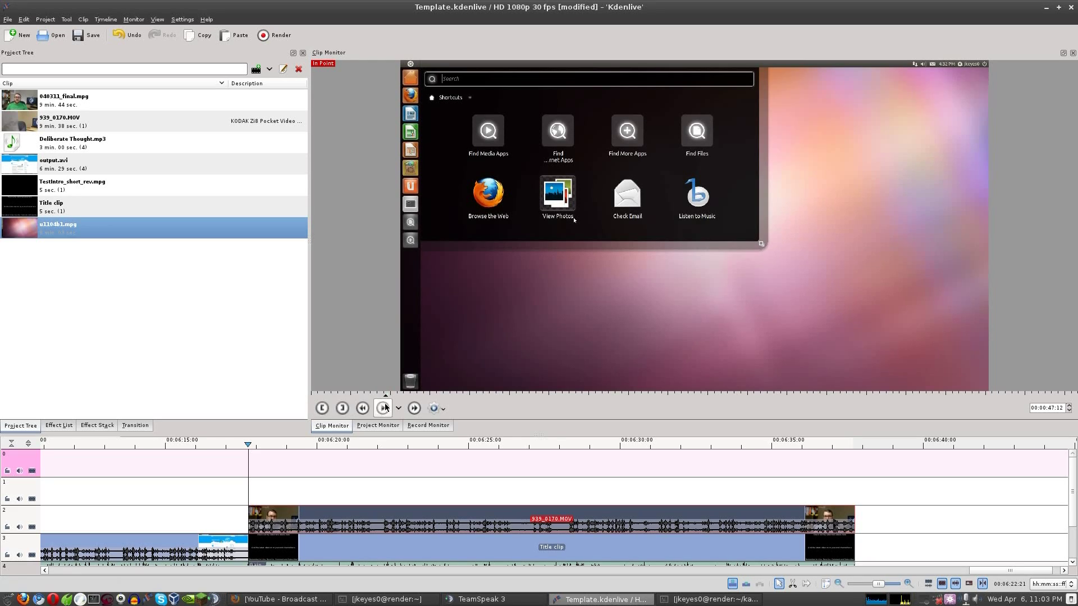
left_click_drag(398, 372, 248, 490)
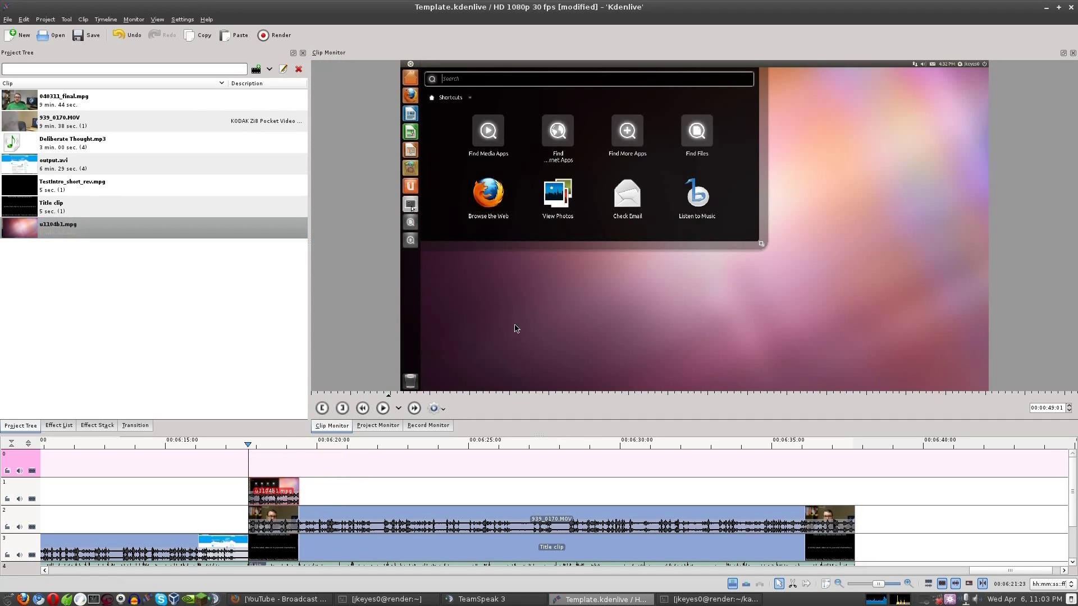
- Stretch the u1104b1.mpg clip on track 1 to the title clip's 20-second length
left_click(294, 492)
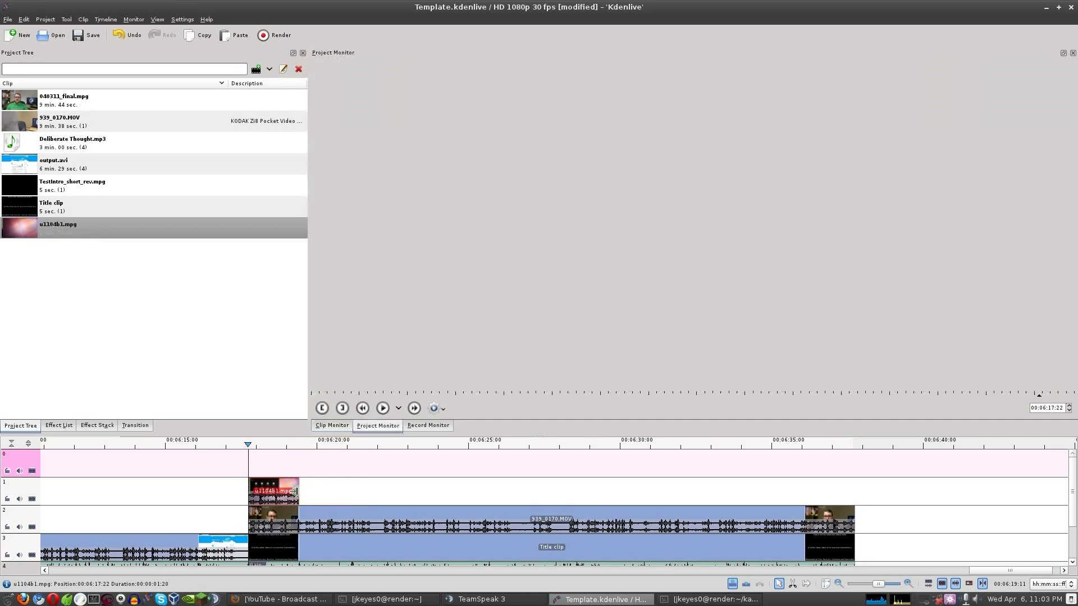
left_click_drag(293, 492, 853, 486)
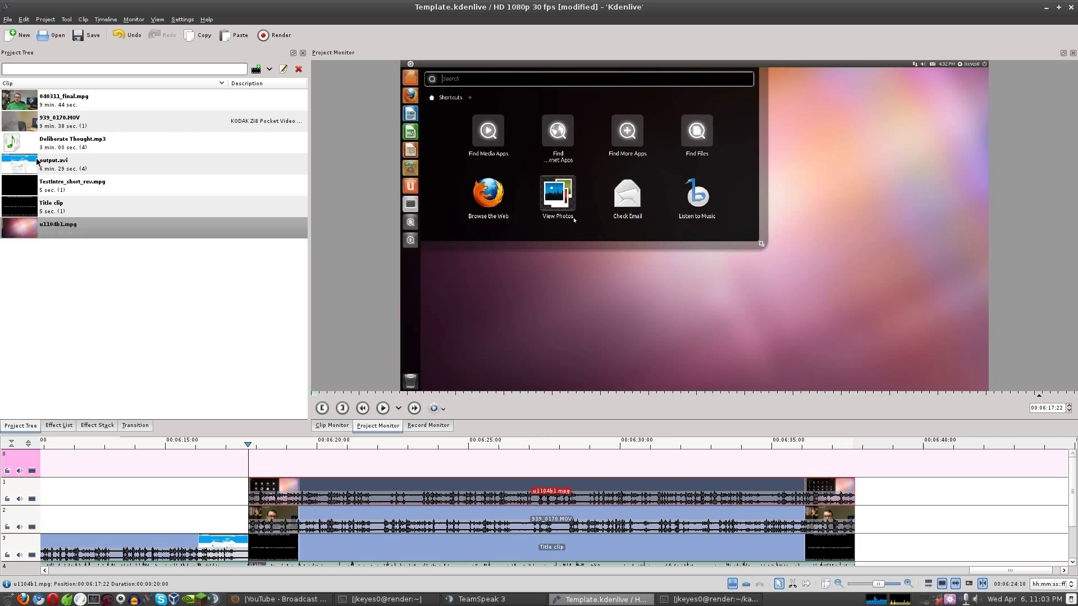
left_click(53, 101)
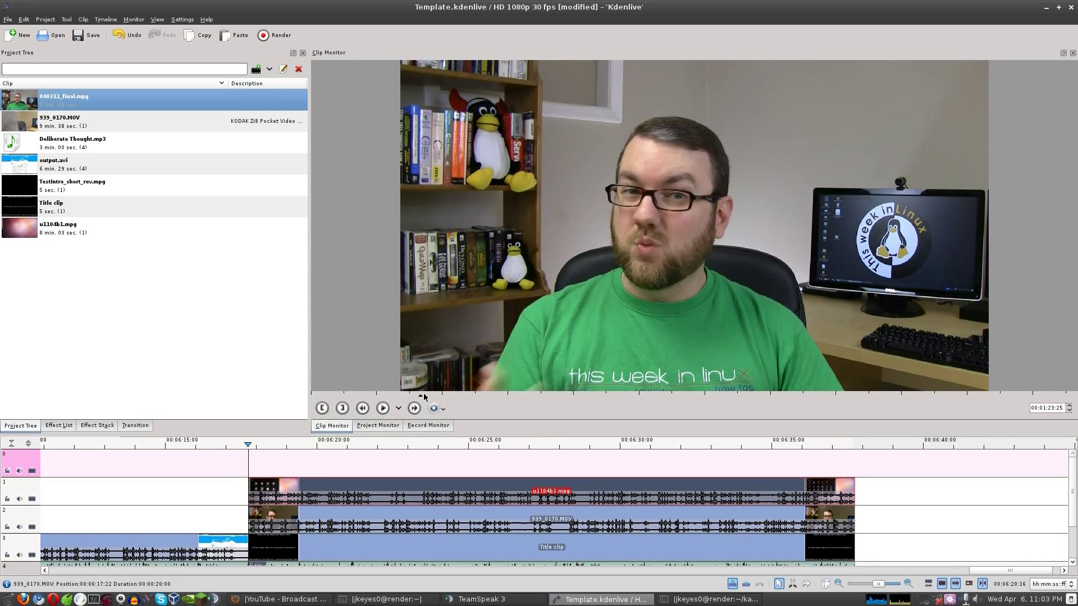
- Mark an in point for 040311_final.mpg and place it on track 0 over the 20-second title clip
left_click(322, 409)
left_click_drag(471, 325, 854, 462)
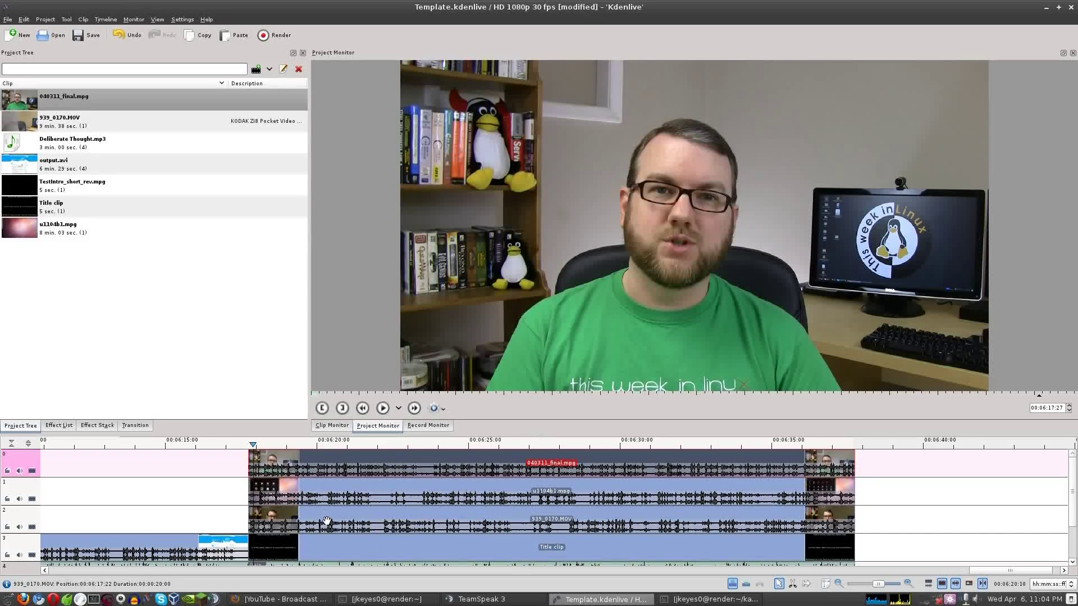
- Mute the audio of 040311_final.mpg, u1104b1.mpg and 939_0170.MOV on the timeline
right_click(336, 470)
mouse_move(381, 455)
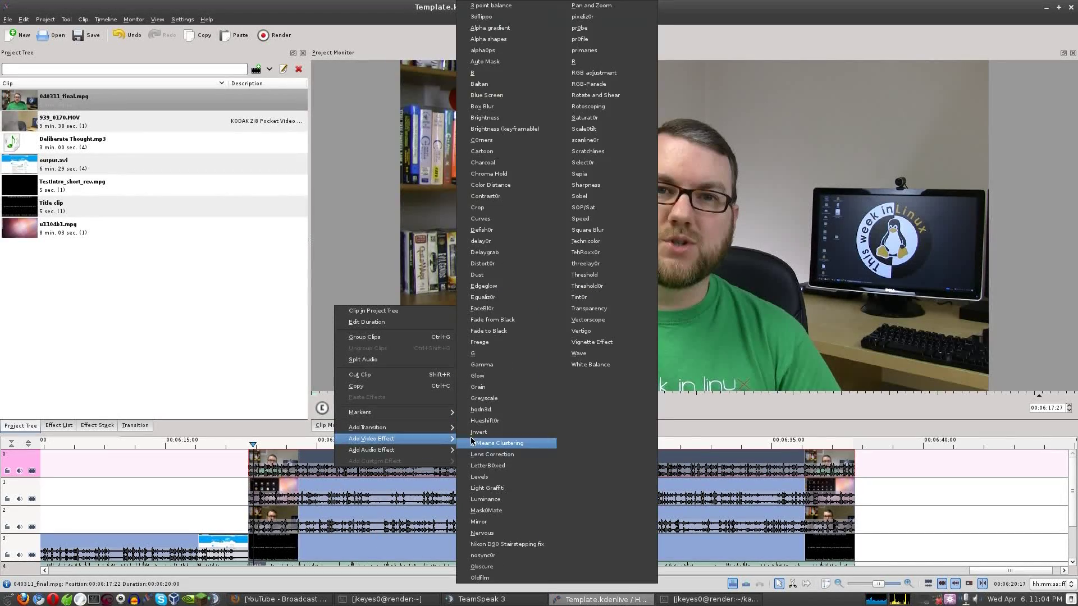
left_click(476, 385)
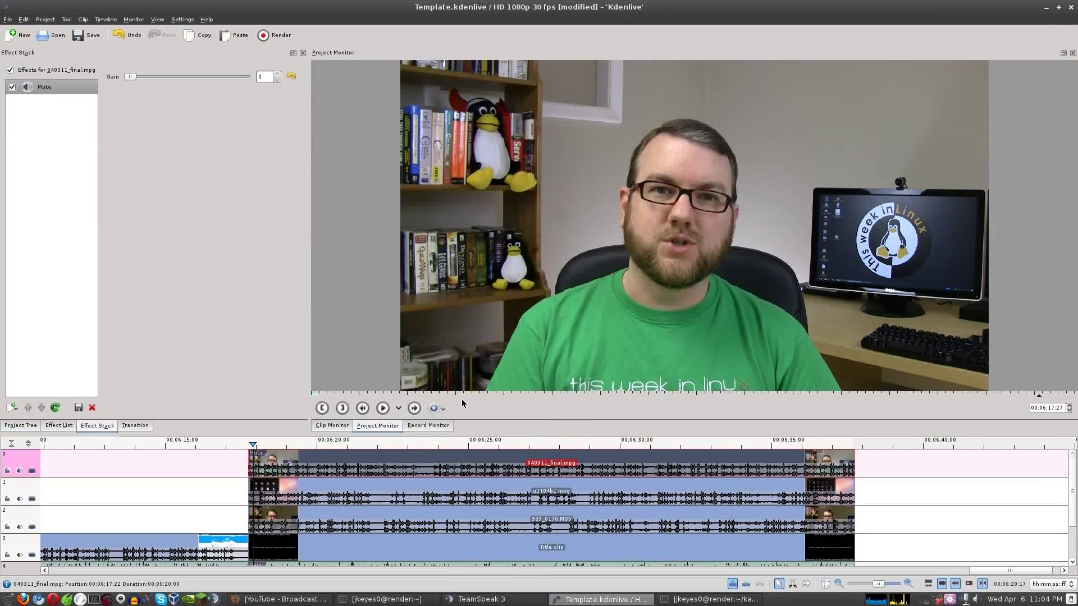
right_click(410, 497)
mouse_move(449, 479)
left_click(587, 391)
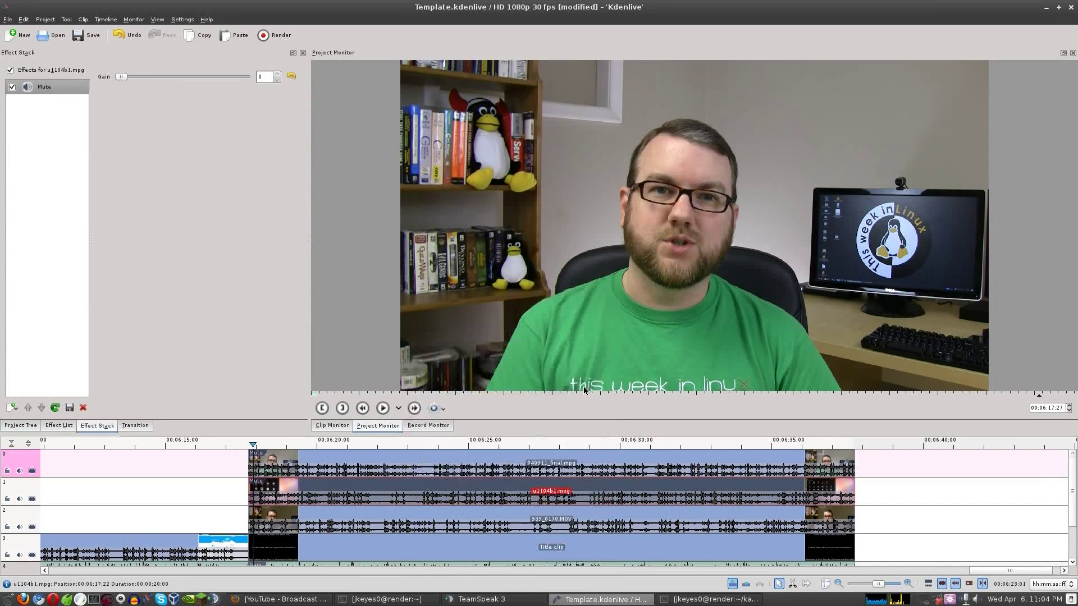
right_click(474, 525)
mouse_move(561, 505)
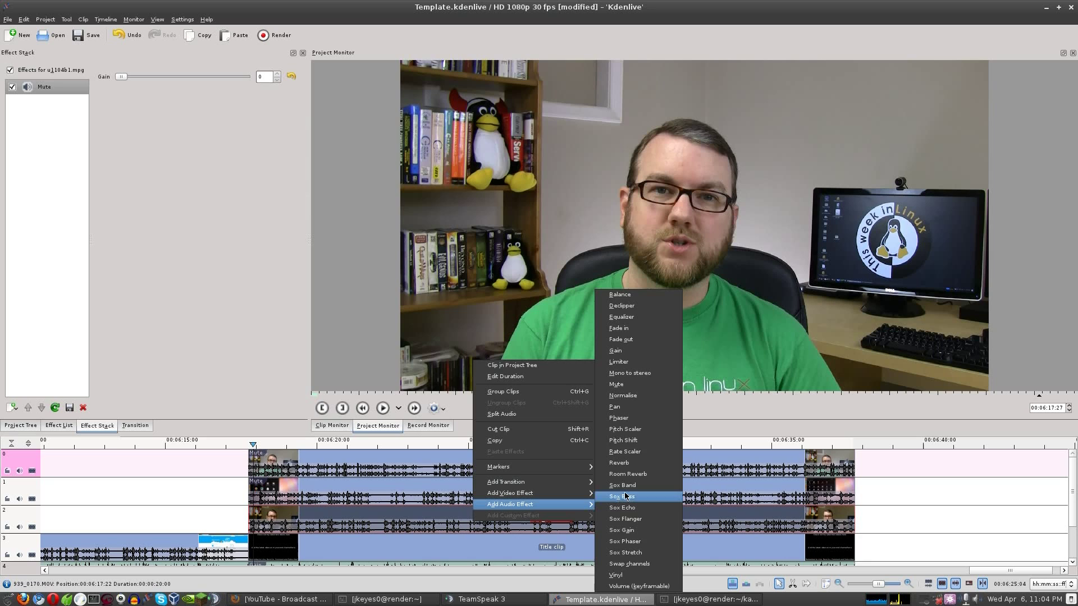
left_click(618, 385)
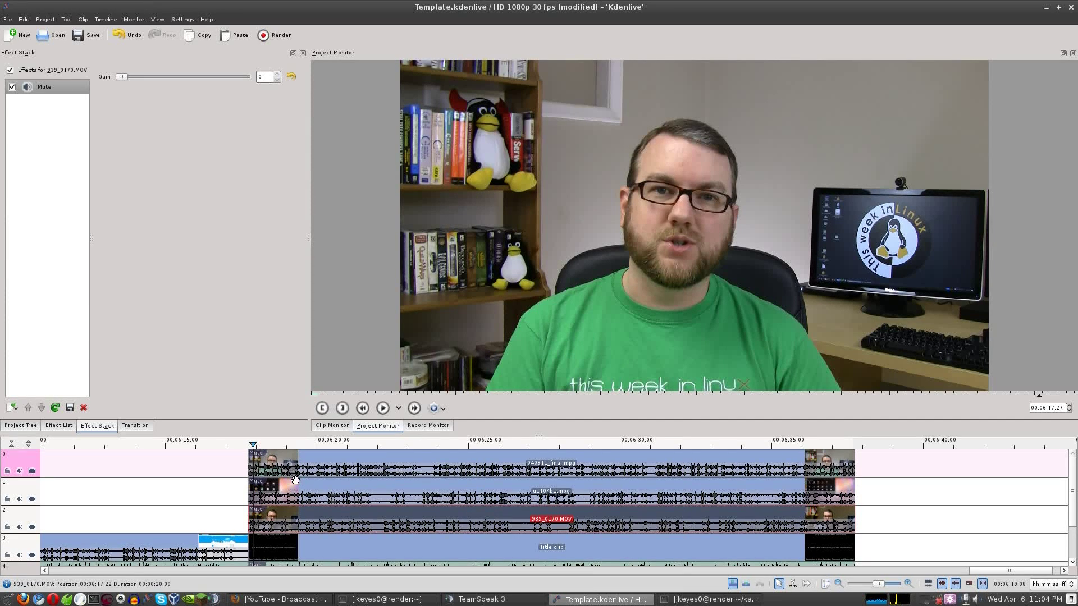
right_click(311, 467)
mouse_move(339, 452)
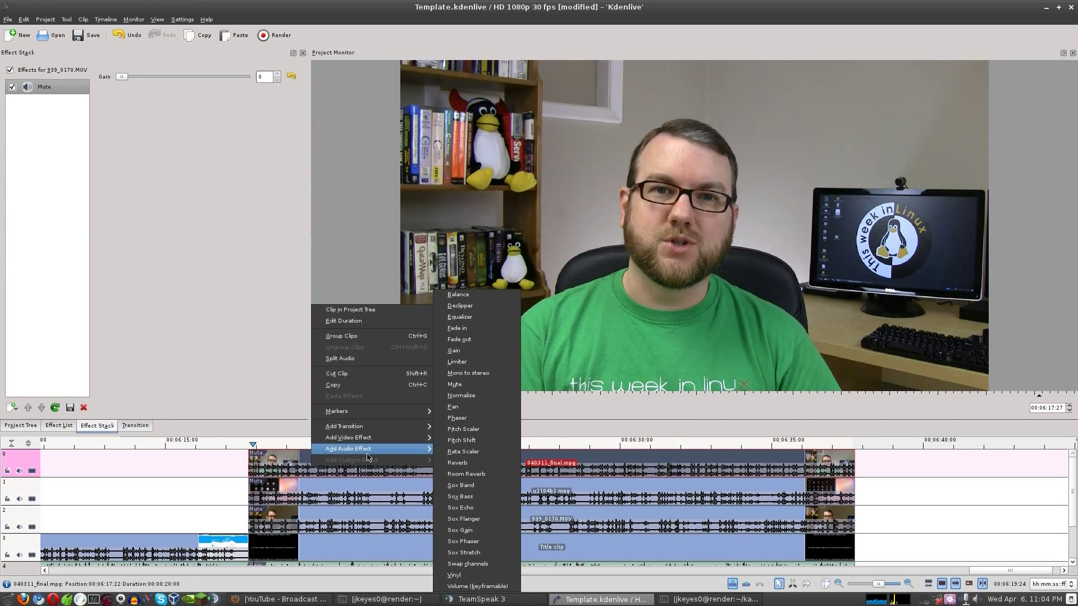
left_click(289, 465)
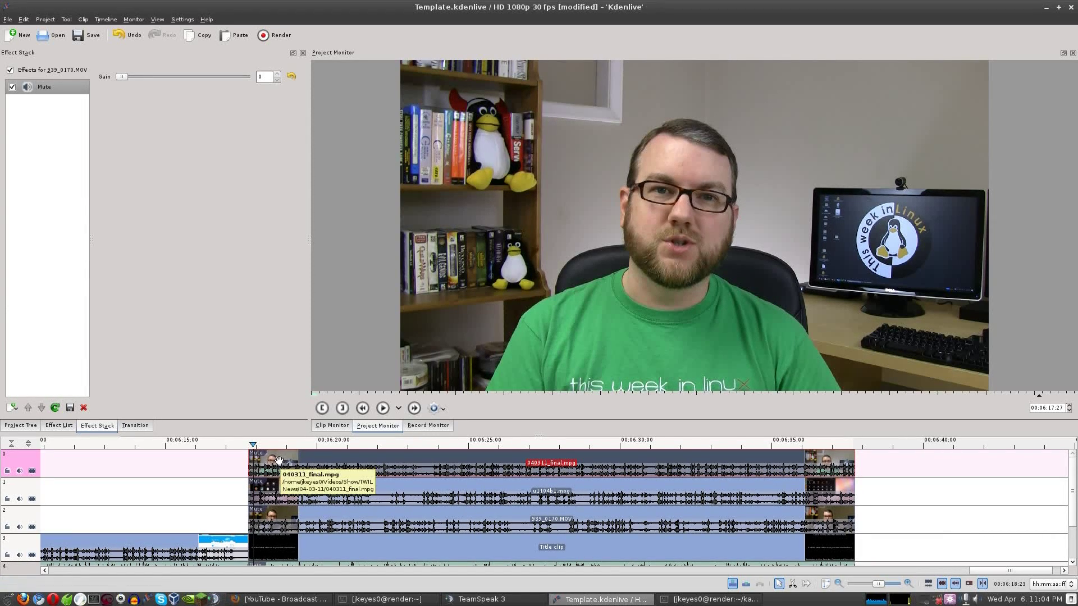
right_click(276, 460)
mouse_move(338, 422)
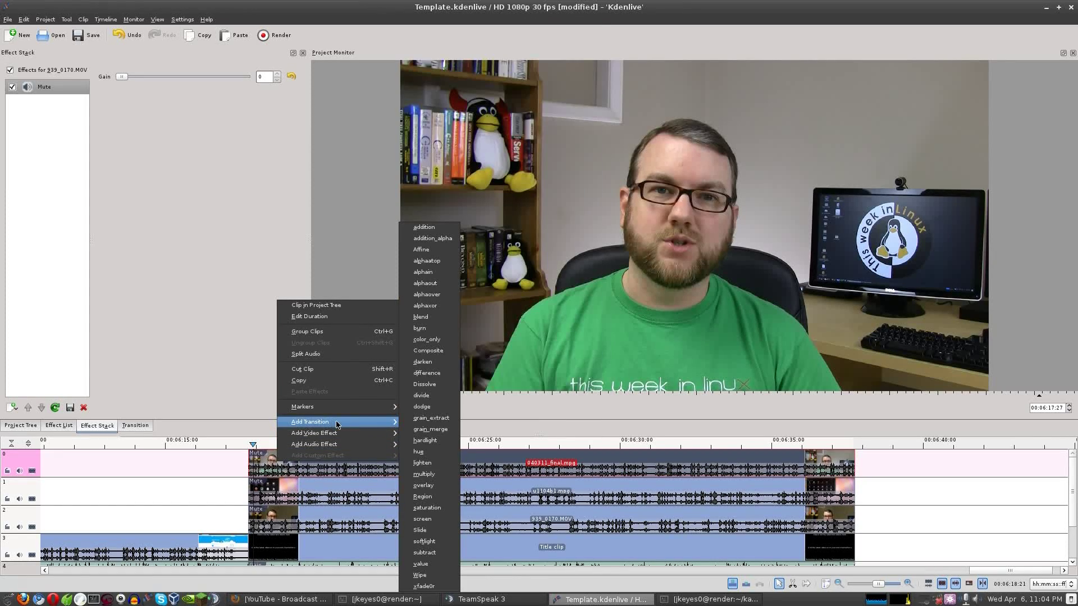
left_click(428, 350)
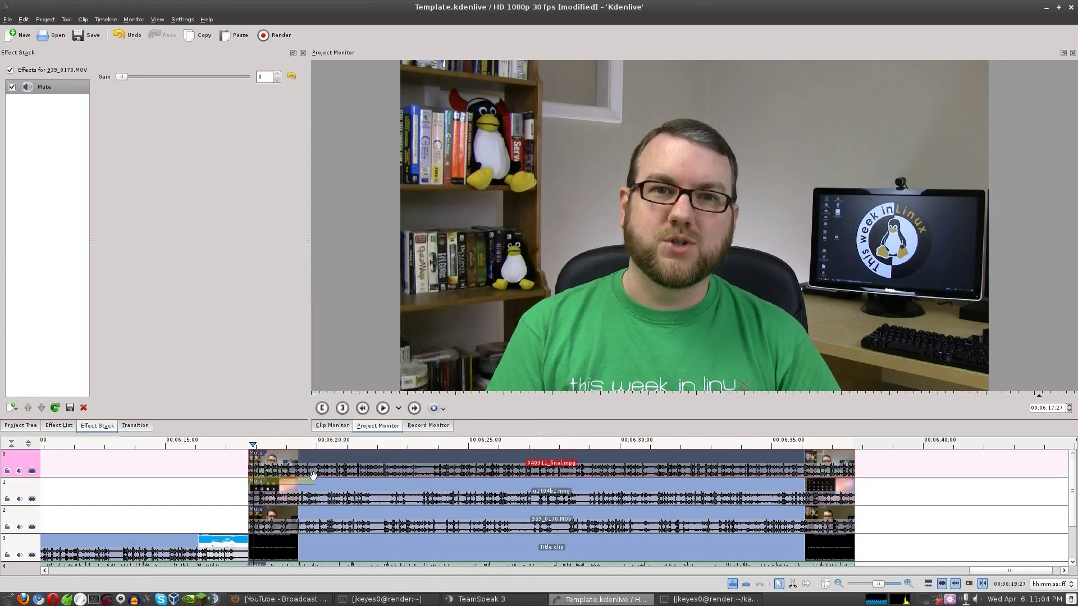
left_click(297, 484)
left_click(303, 475)
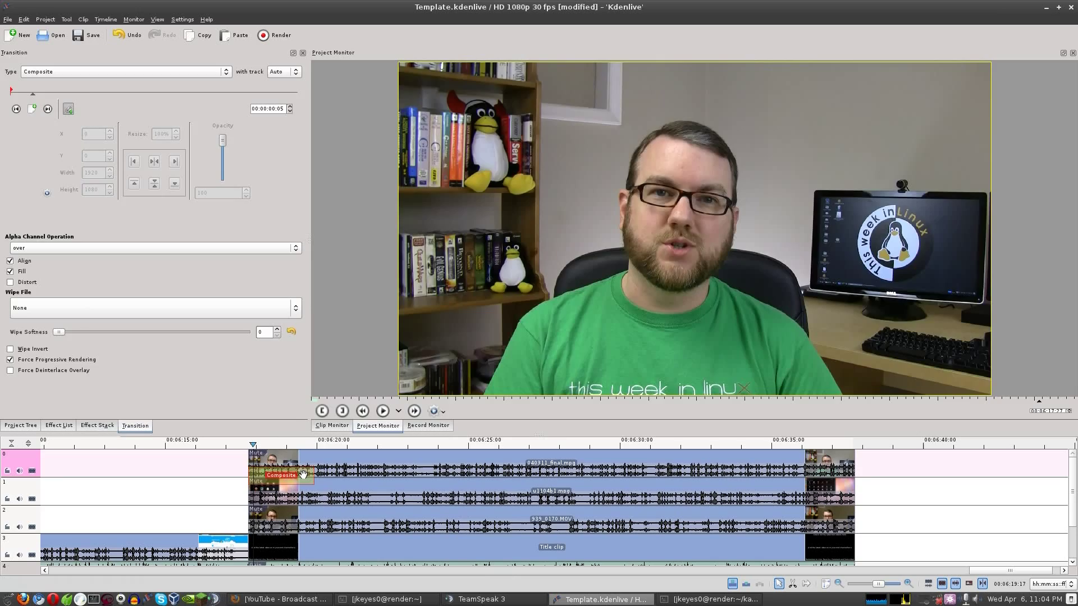
key("Delete")
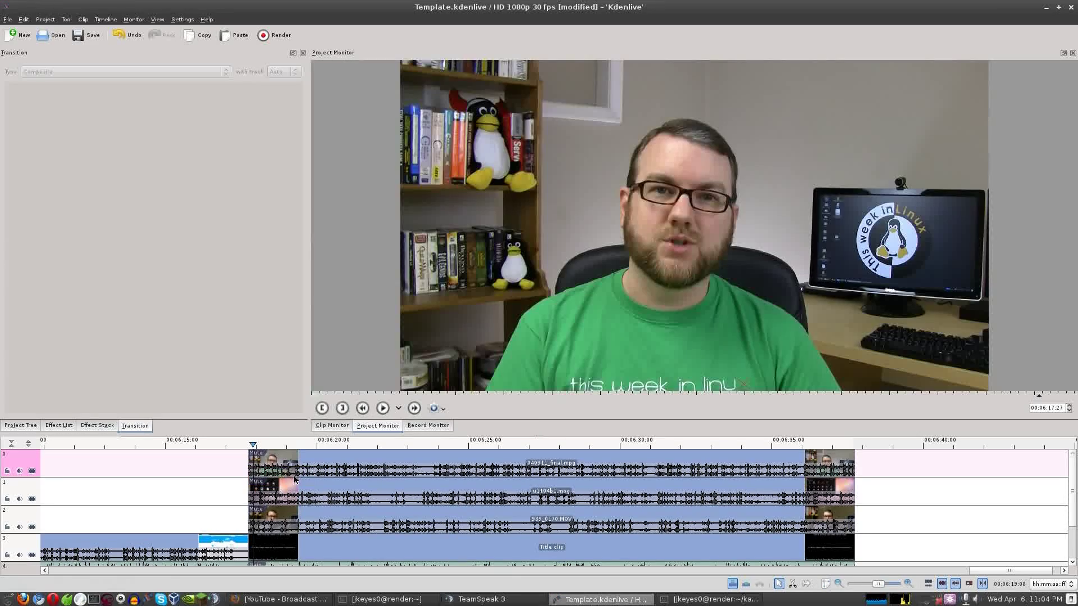
- Add a transition at the start of the track 0 clip and switch its type from Dissolve to Composite
left_click(254, 477)
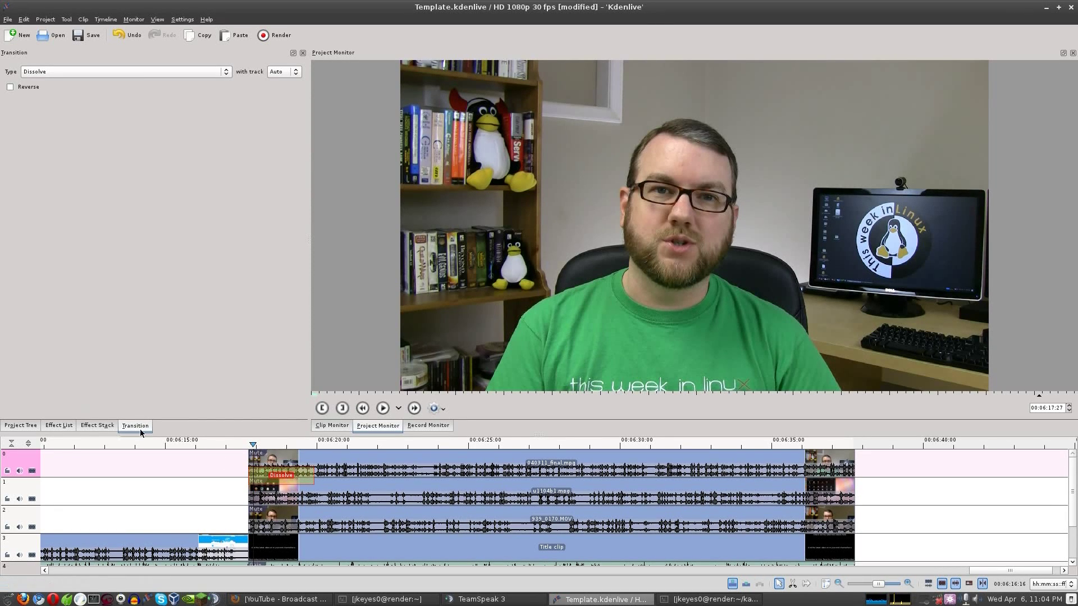
left_click(66, 70)
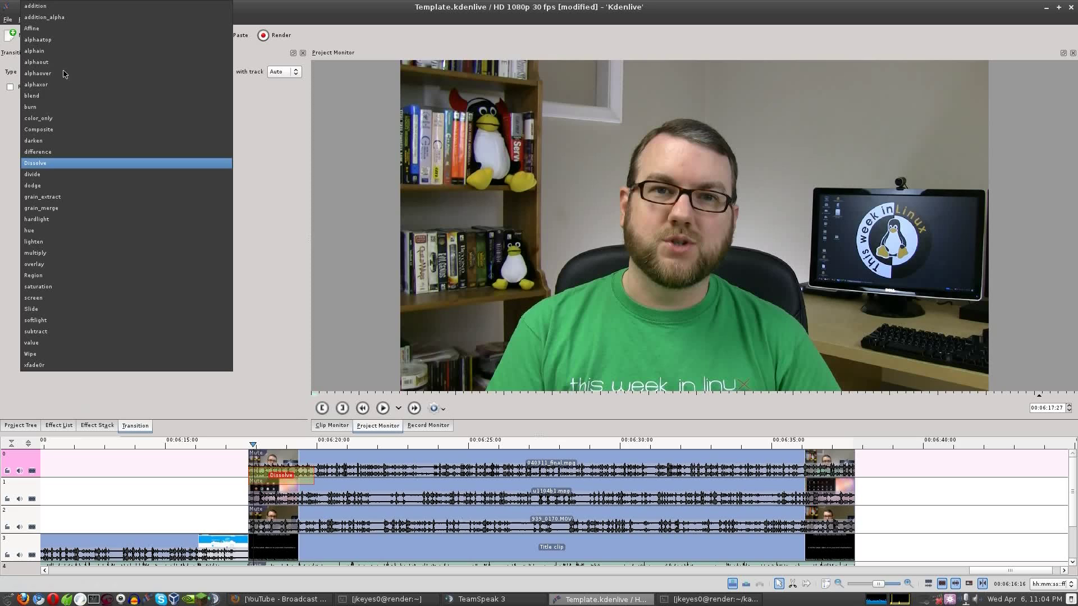
left_click(46, 135)
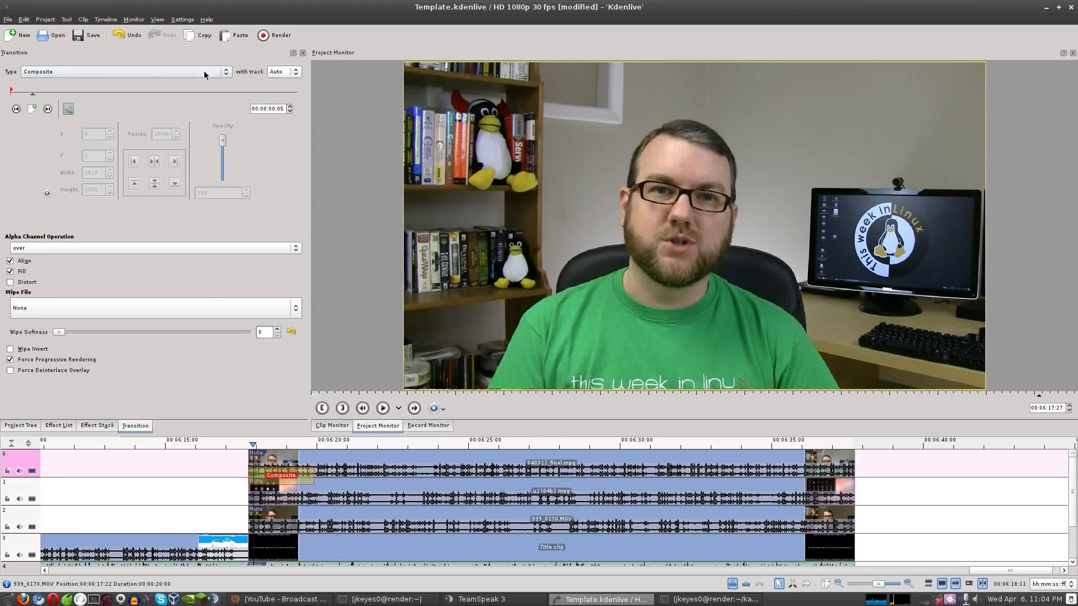
- Composite onto track 3, stretch the transition over the whole clip, and resize it to 30%
left_click(296, 72)
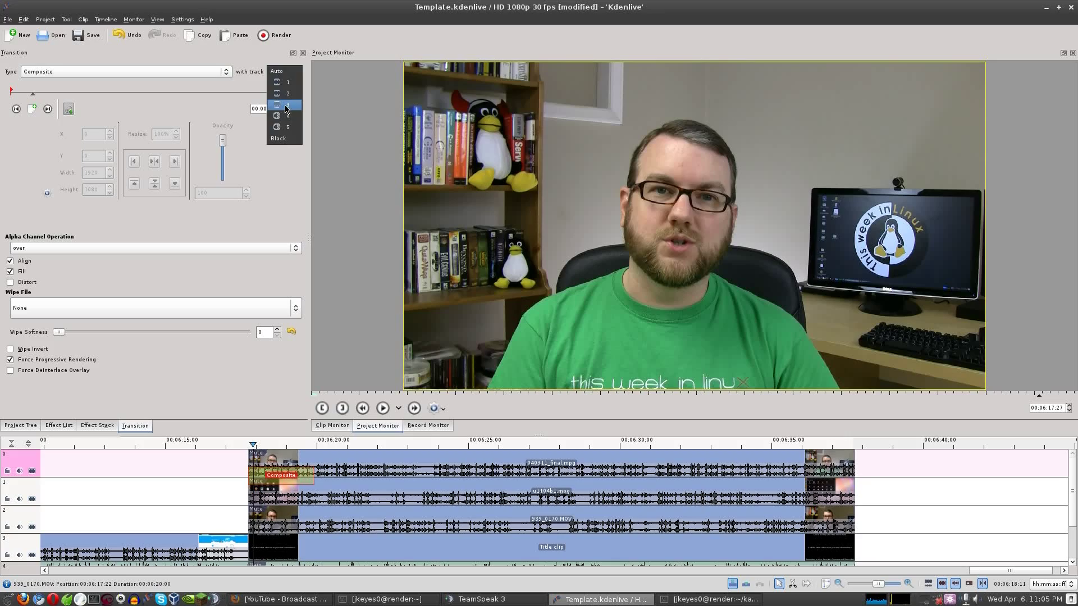
left_click(284, 109)
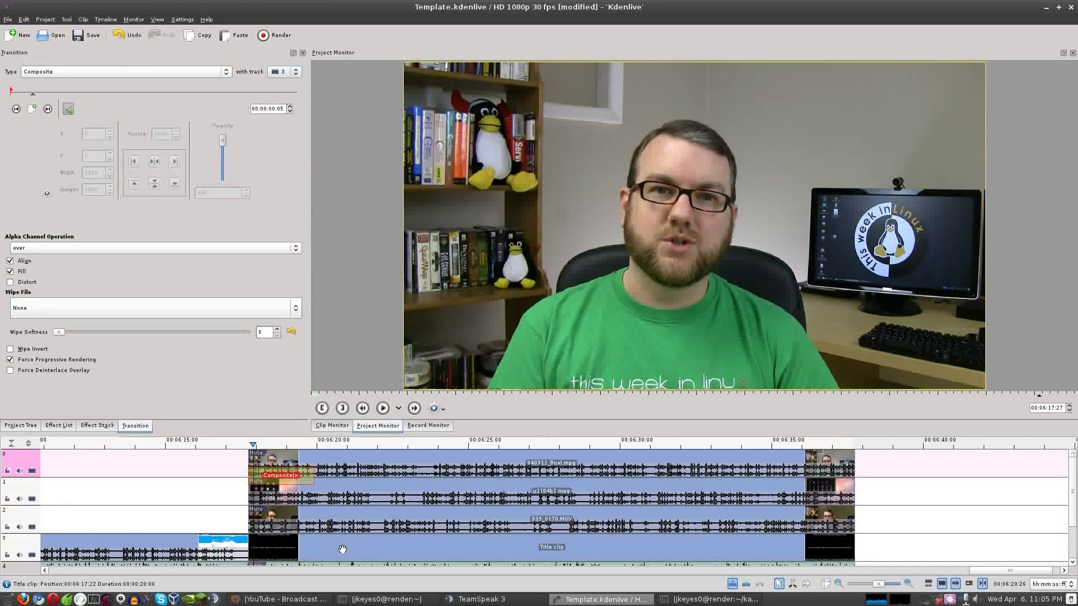
left_click_drag(312, 476, 851, 477)
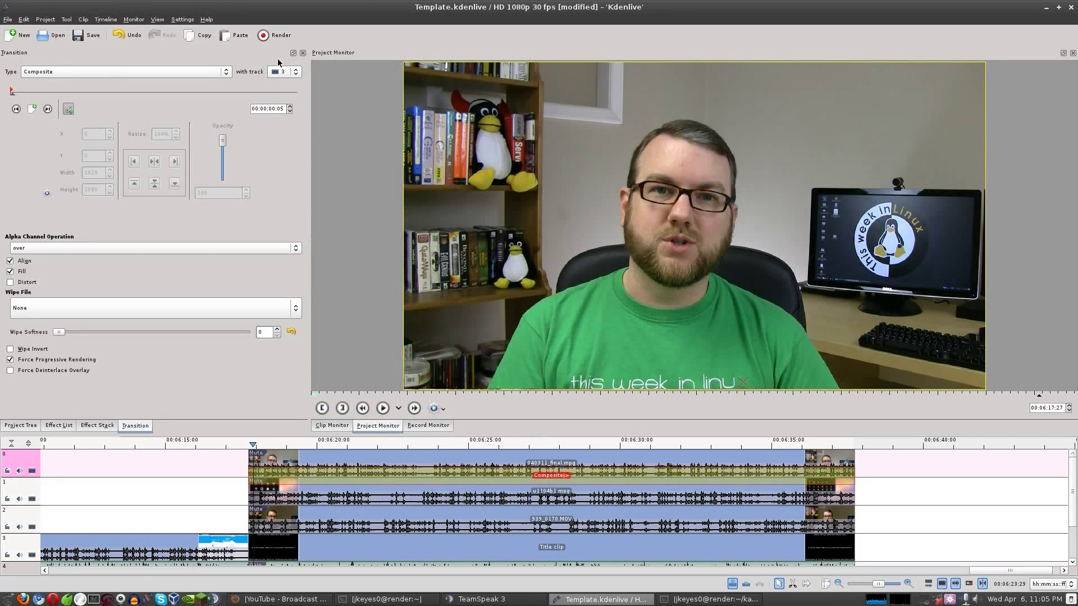
left_click(14, 99)
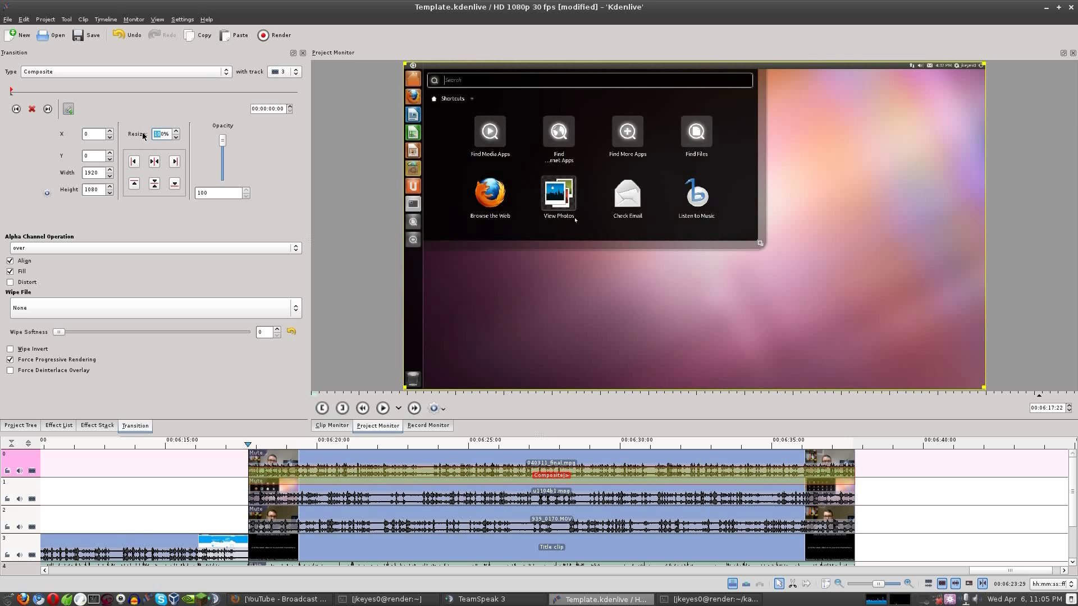
type("3")
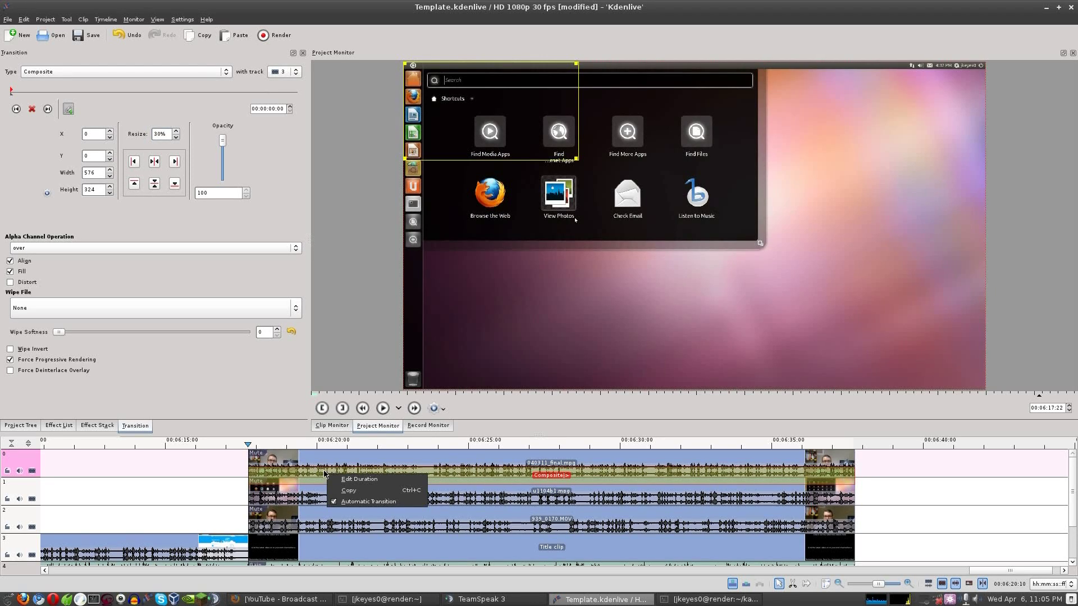
- Copy the 30% Composite transition onto the u1104b1.mpg and 939_0170.MOV clips on tracks 1 and 2
left_click(349, 491)
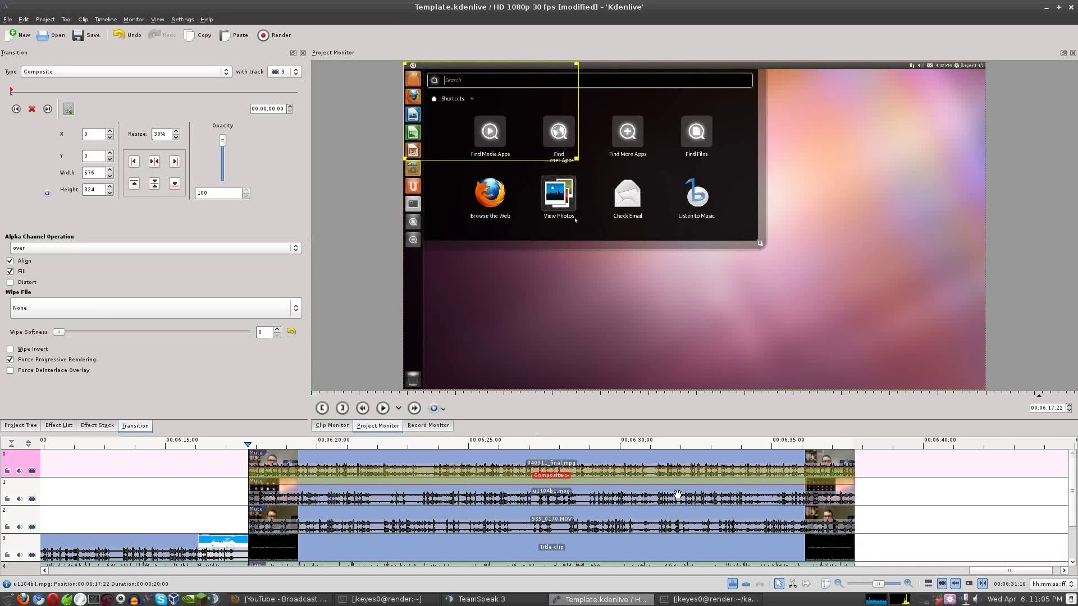
right_click(874, 497)
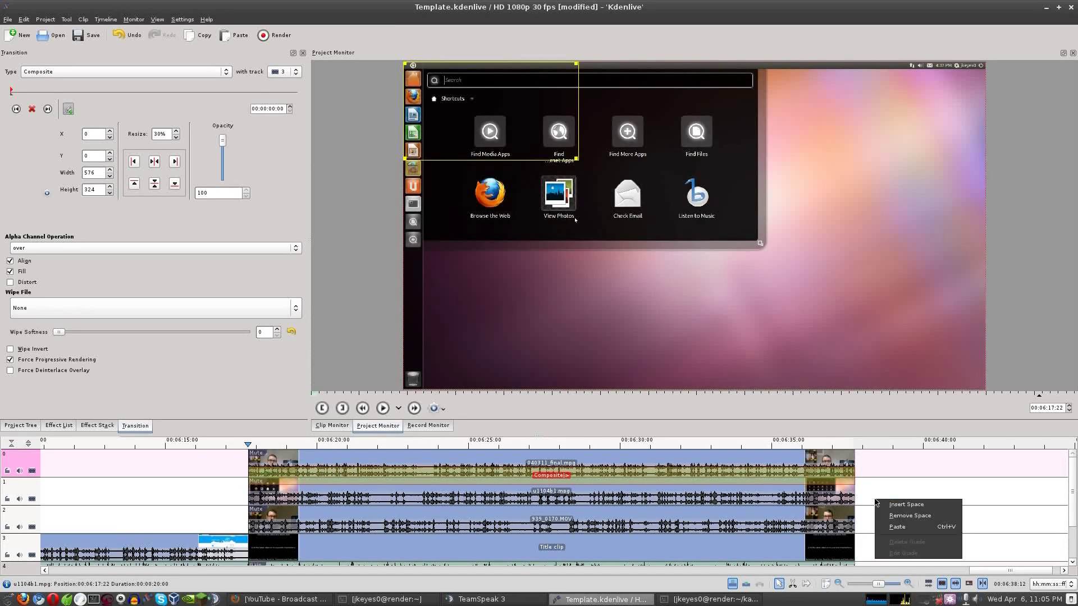
left_click(894, 528)
left_click_drag(911, 505, 285, 495)
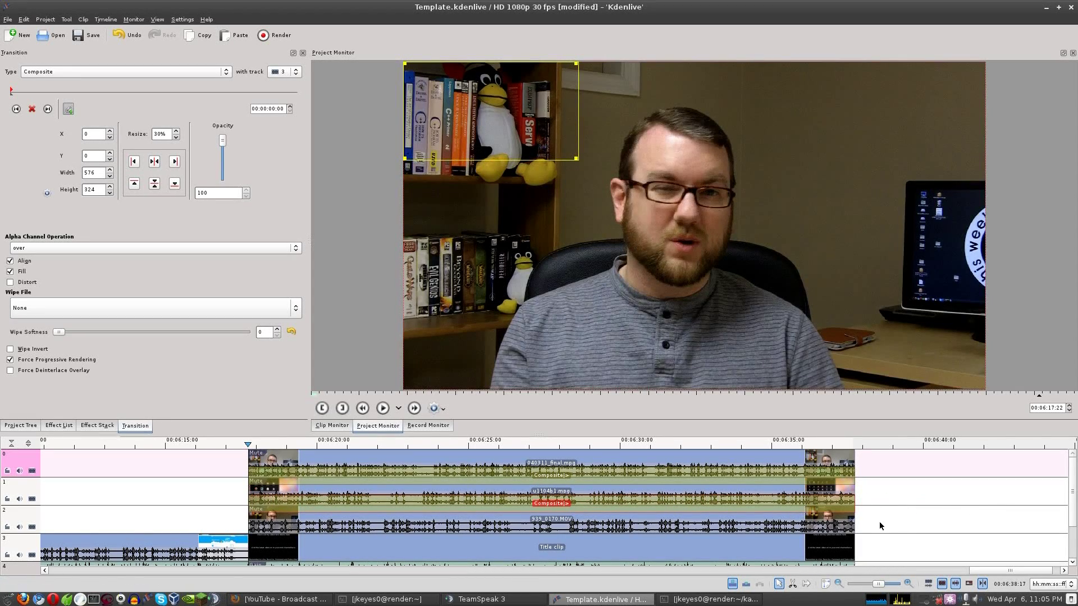
right_click(861, 524)
left_click(883, 552)
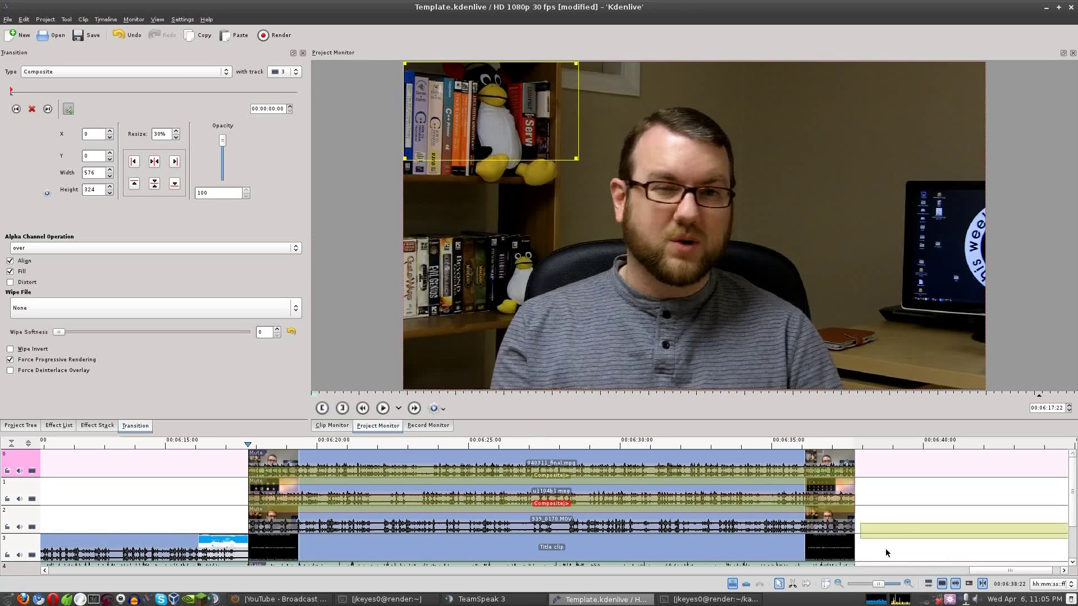
left_click_drag(947, 532, 349, 531)
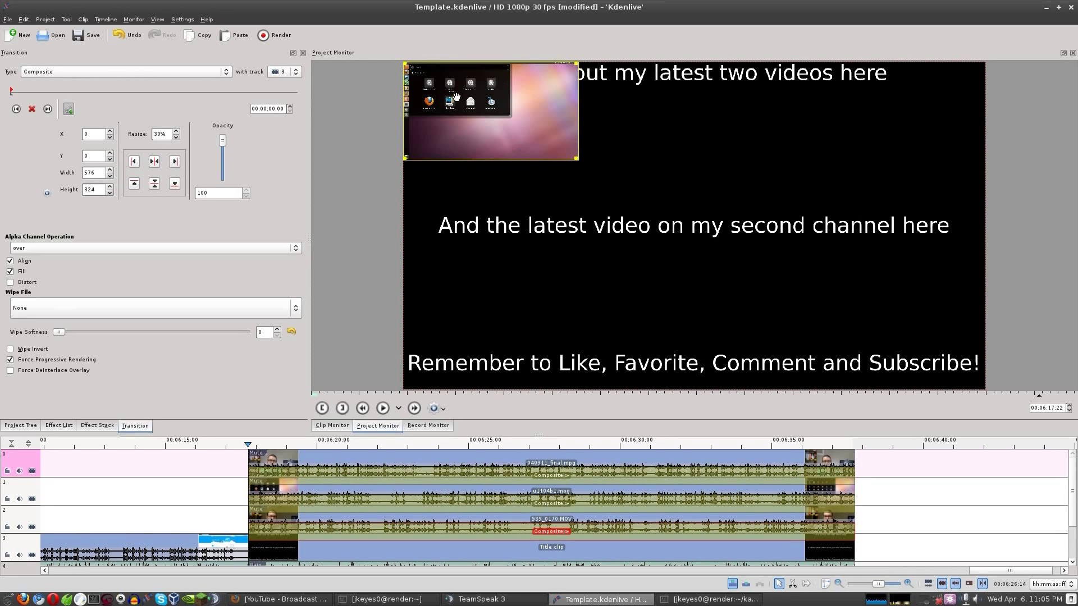
- Move the three 30% windows to 672,599 (centre), 1094,116 (right) and 155,112 (left)
left_click(494, 106)
left_click_drag(494, 105, 694, 287)
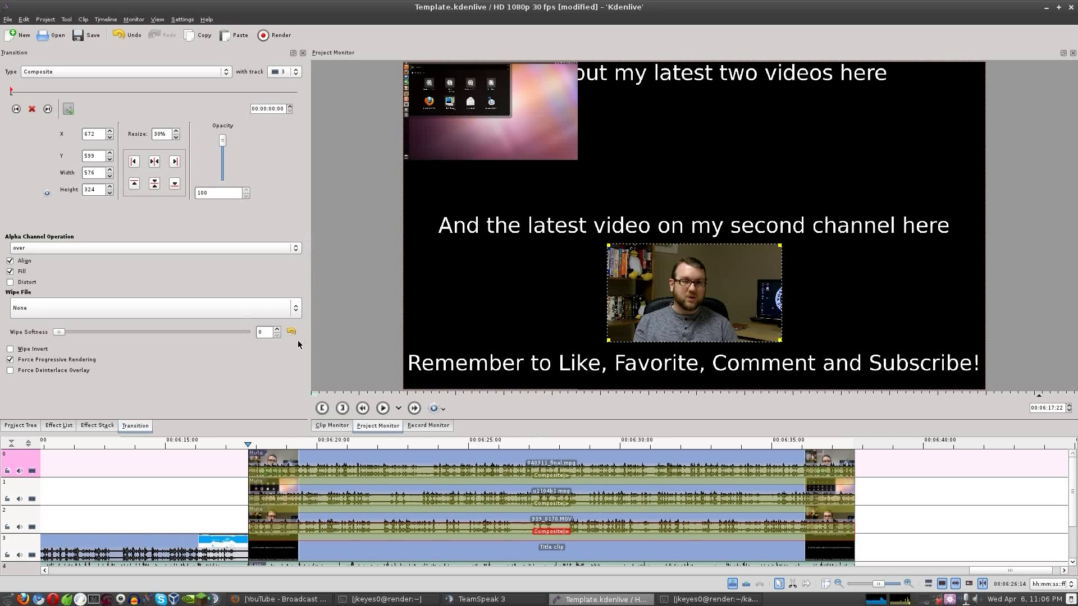
left_click(537, 501)
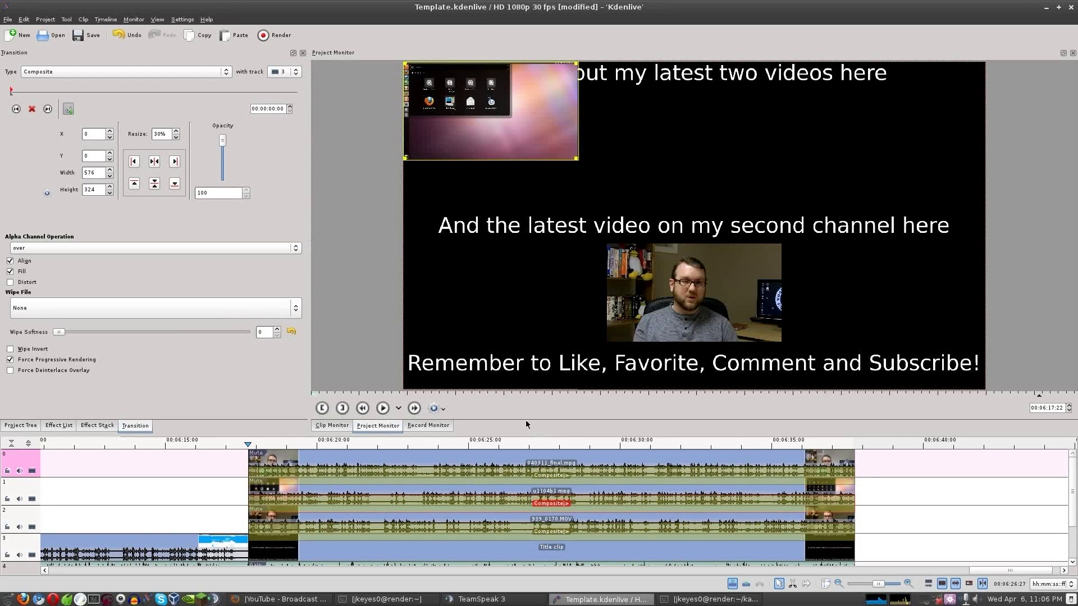
left_click_drag(611, 137, 809, 139)
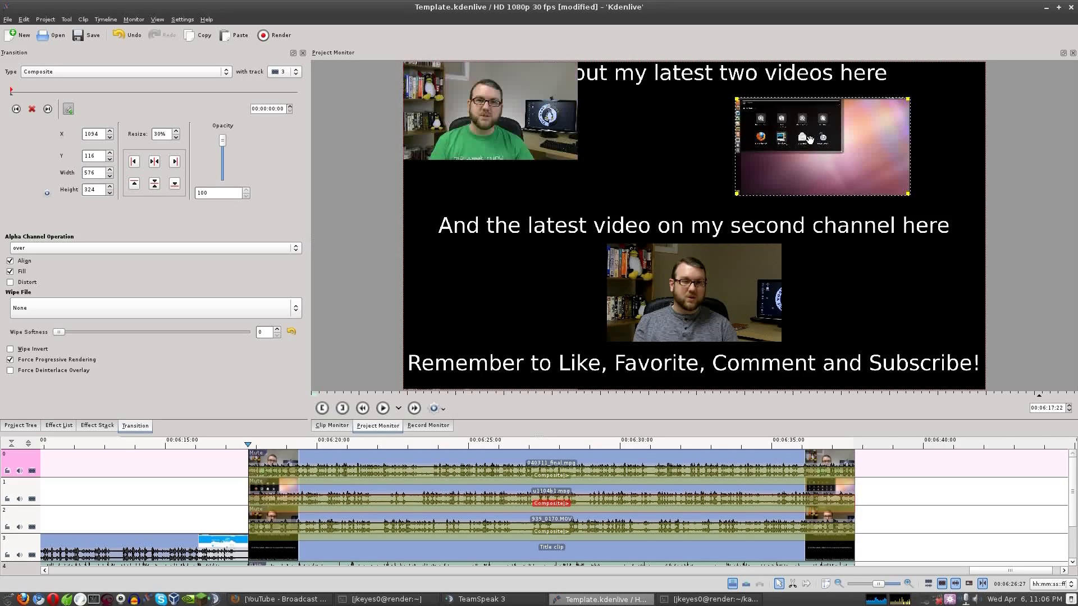
left_click(512, 475)
left_click_drag(492, 97, 523, 137)
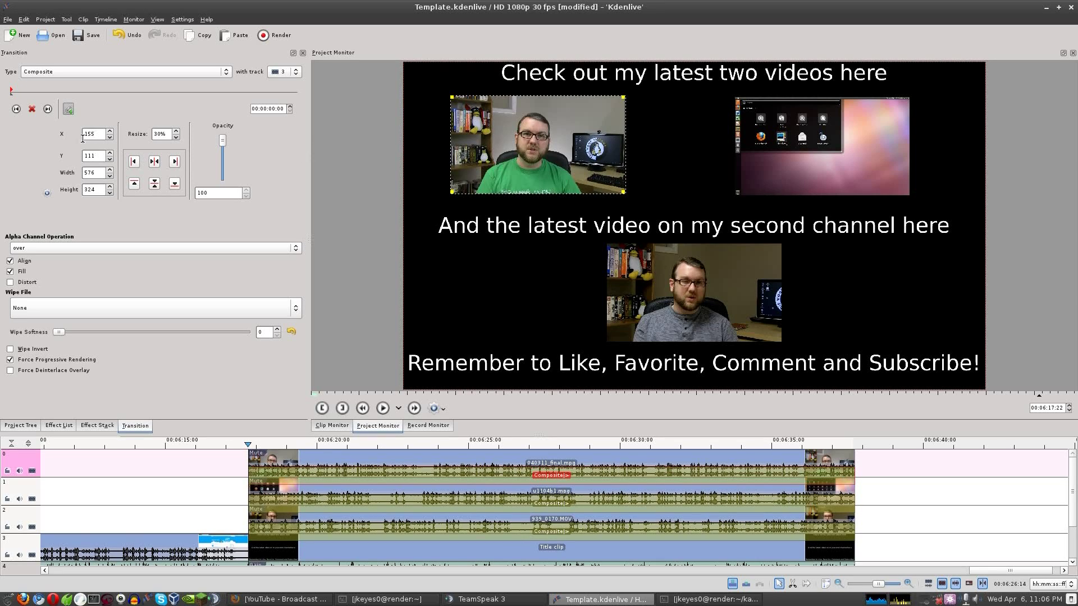